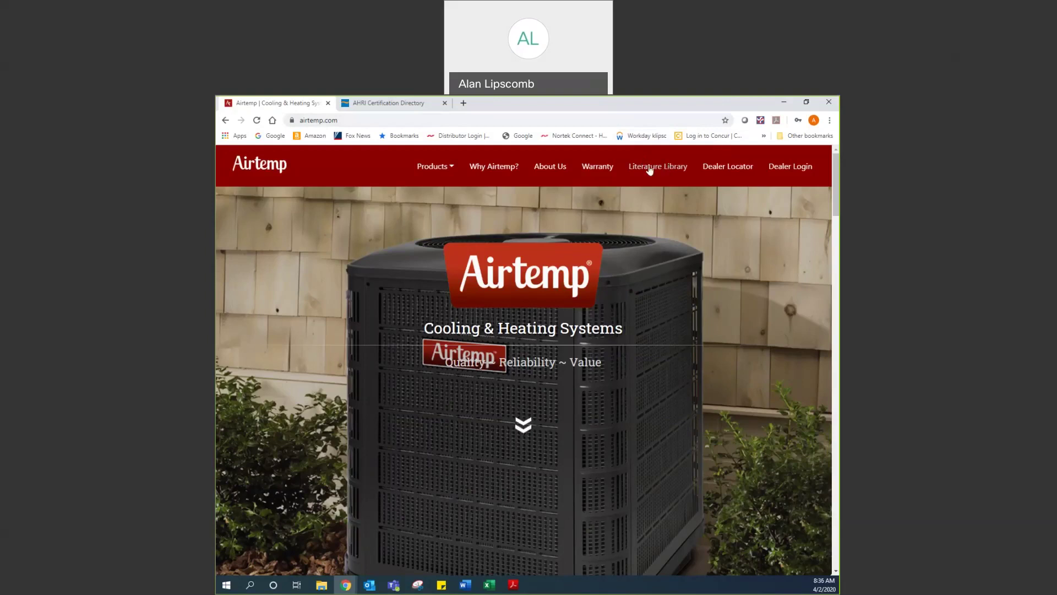
Open the AHRI matches spreadsheet from the Airtemp Literature Library and set its zoom to 125%
{"action": "left_click", "coordinate": [650, 168]}
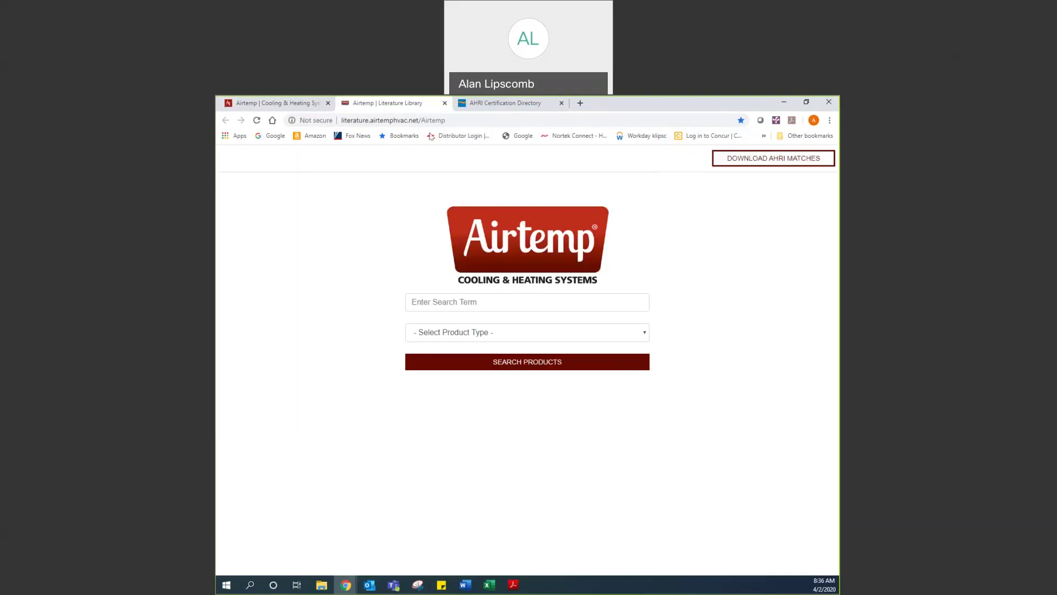
{"action": "left_click", "coordinate": [726, 162]}
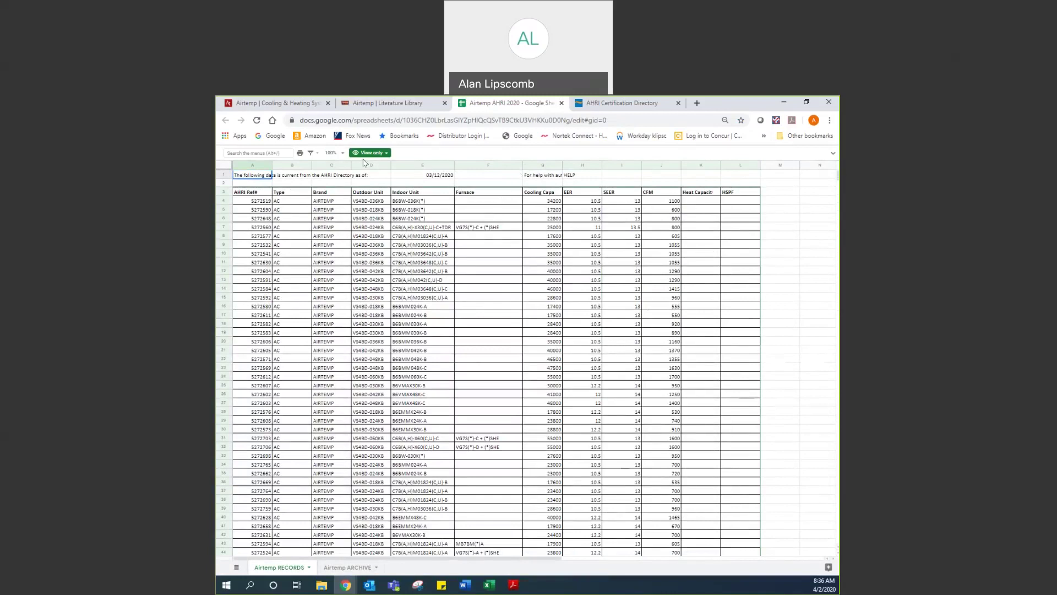
{"action": "left_click", "coordinate": [343, 153]}
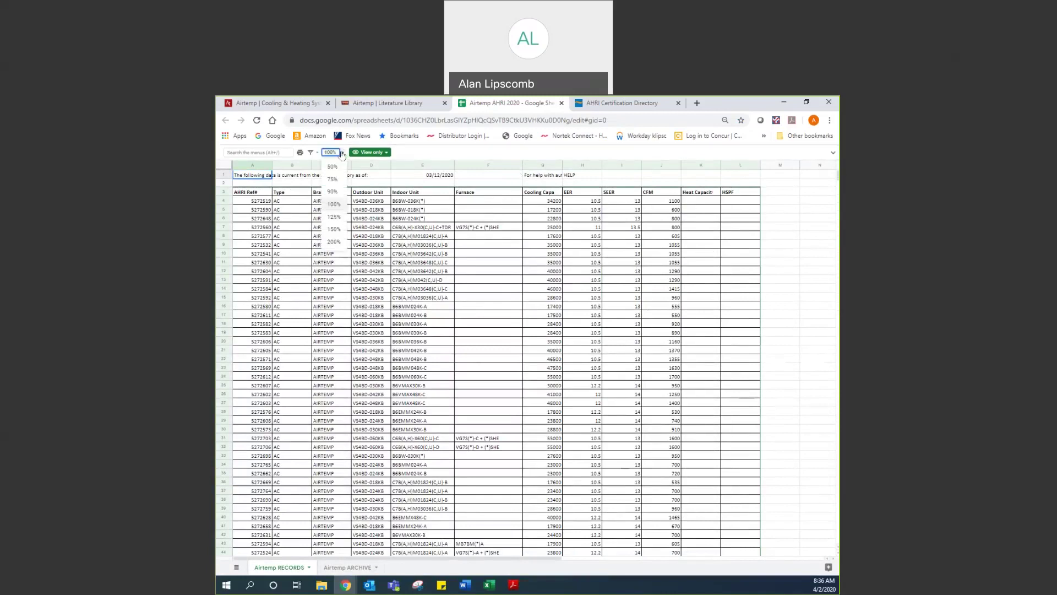
{"action": "left_click", "coordinate": [333, 216]}
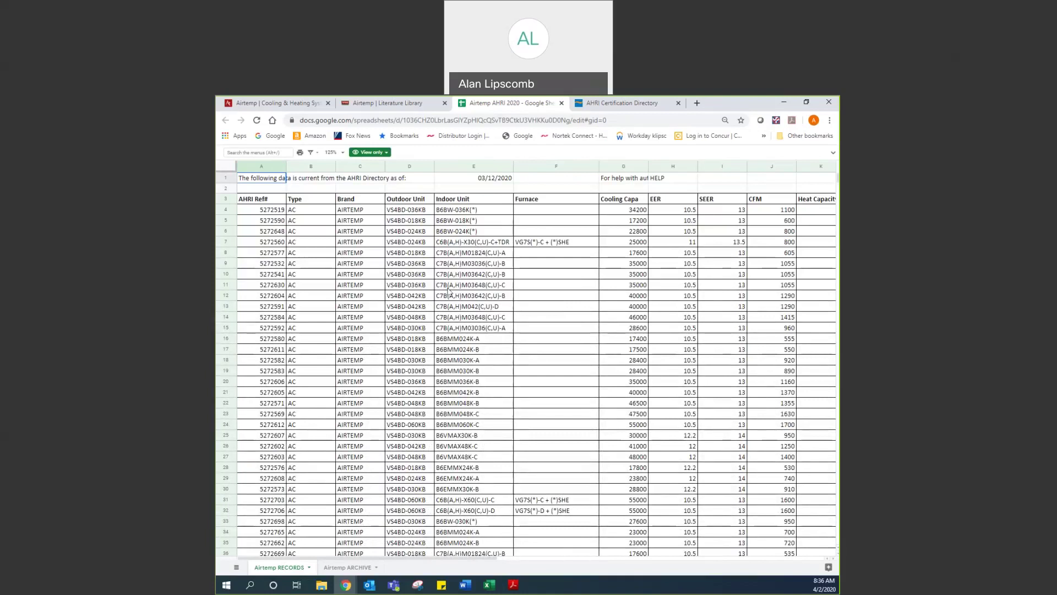
Look across the header row of the AHRI records, from Type through SEER and CFM to HSPF
{"action": "left_click", "coordinate": [730, 213]}
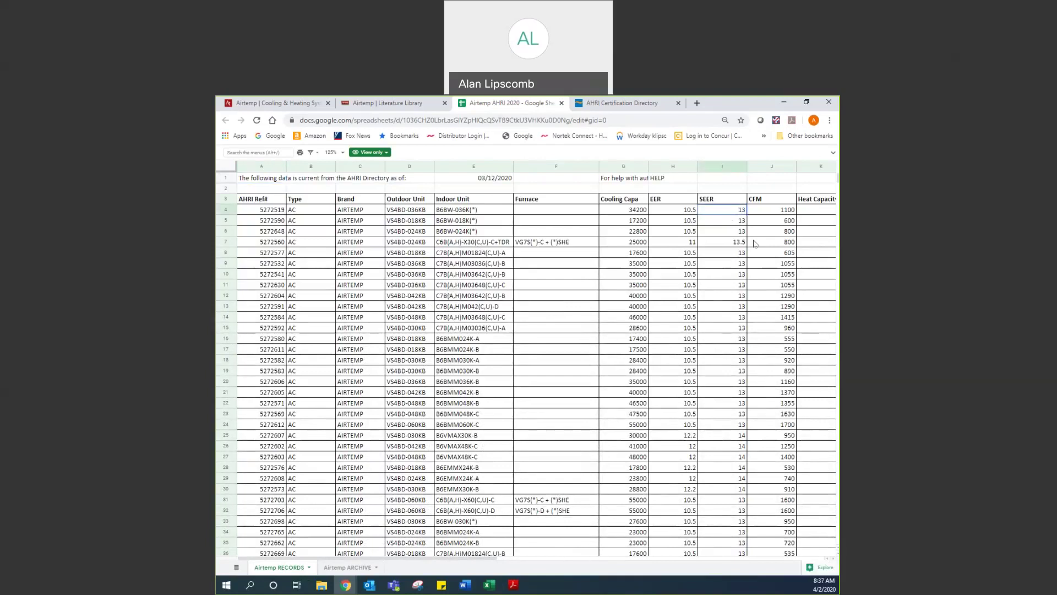
{"action": "key", "text": "Right"}
{"action": "key", "text": "Right"}
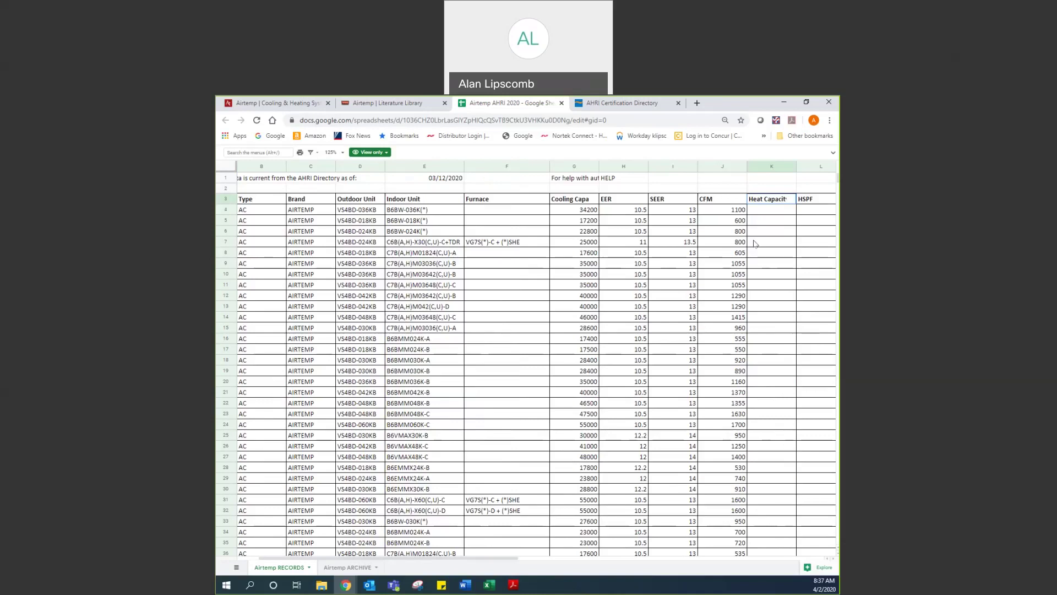
{"action": "key", "text": "Left"}
{"action": "key", "text": "Left"}
{"action": "key", "text": "Left"}
{"action": "key", "text": "Left"}
{"action": "key", "text": "Left"}
{"action": "key", "text": "Left"}
{"action": "key", "text": "Left"}
{"action": "key", "text": "Left"}
{"action": "key", "text": "Left"}
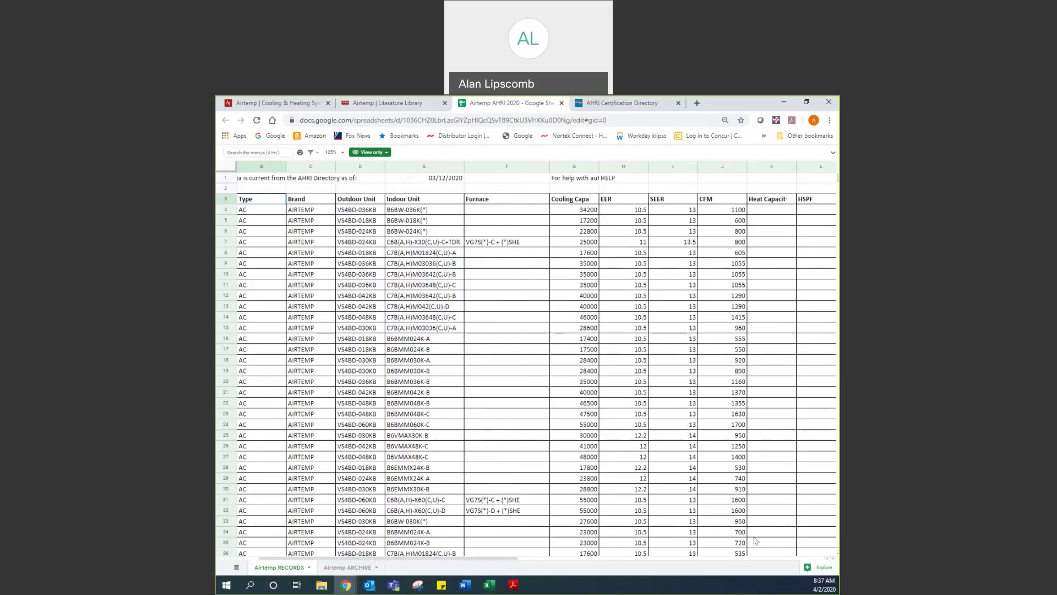
{"action": "key", "text": "Tab"}
{"action": "key", "text": "Tab"}
{"action": "key", "text": "Tab"}
{"action": "key", "text": "Tab"}
{"action": "key", "text": "Tab"}
{"action": "key", "text": "Tab"}
{"action": "key", "text": "Tab"}
{"action": "key", "text": "Tab"}
{"action": "key", "text": "Tab"}
{"action": "key", "text": "Tab"}
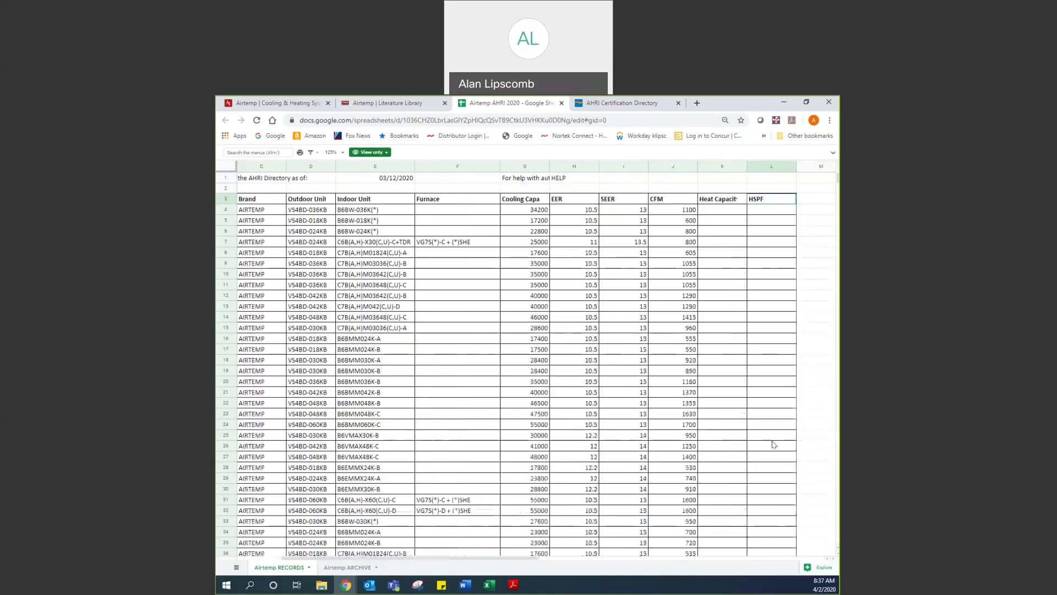
Create a new temporary filter view covering columns A through L of the AHRI records
{"action": "left_click", "coordinate": [774, 167]}
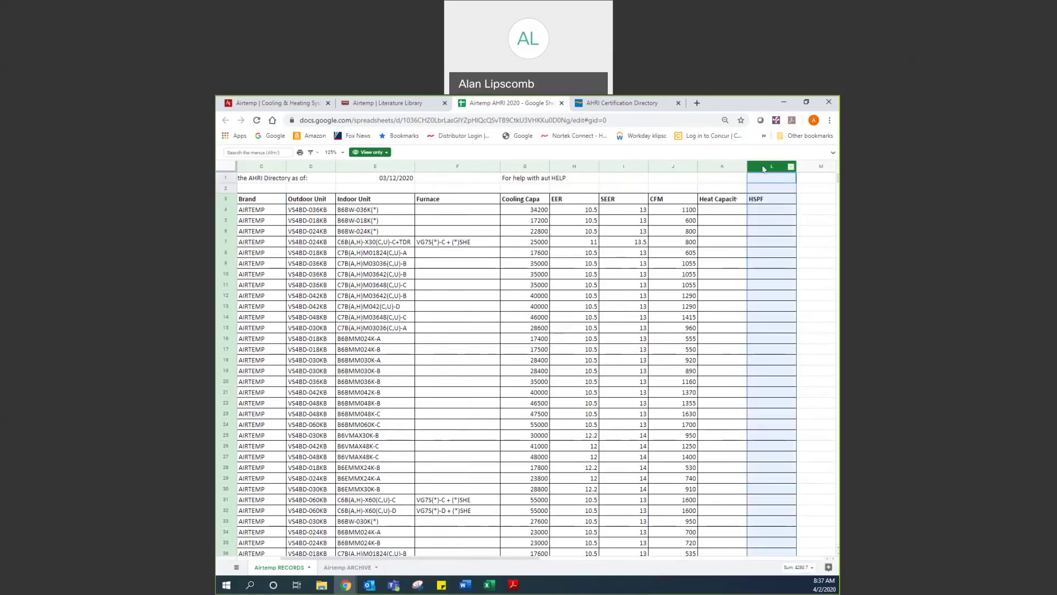
{"action": "left_click", "coordinate": [744, 167]}
{"action": "left_click_drag", "start_coordinate": [762, 168], "coordinate": [220, 168]}
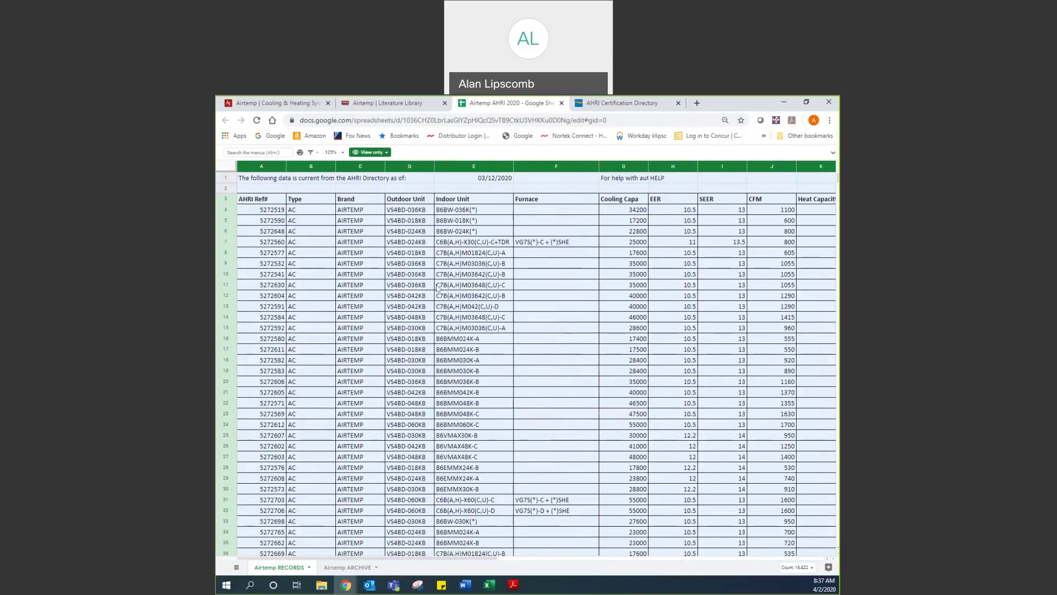
{"action": "left_click", "coordinate": [312, 152]}
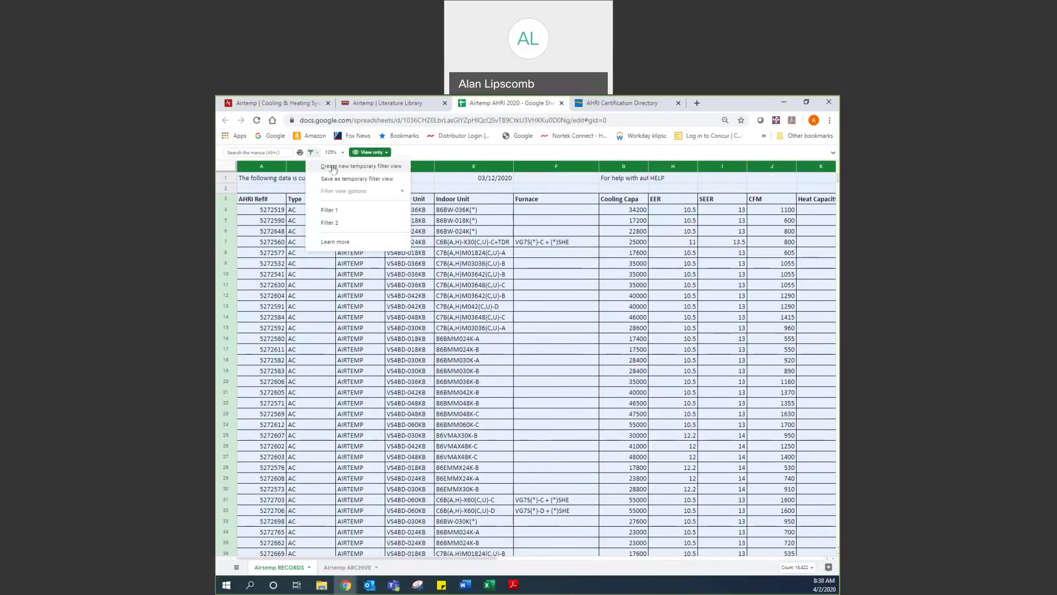
{"action": "left_click", "coordinate": [332, 167]}
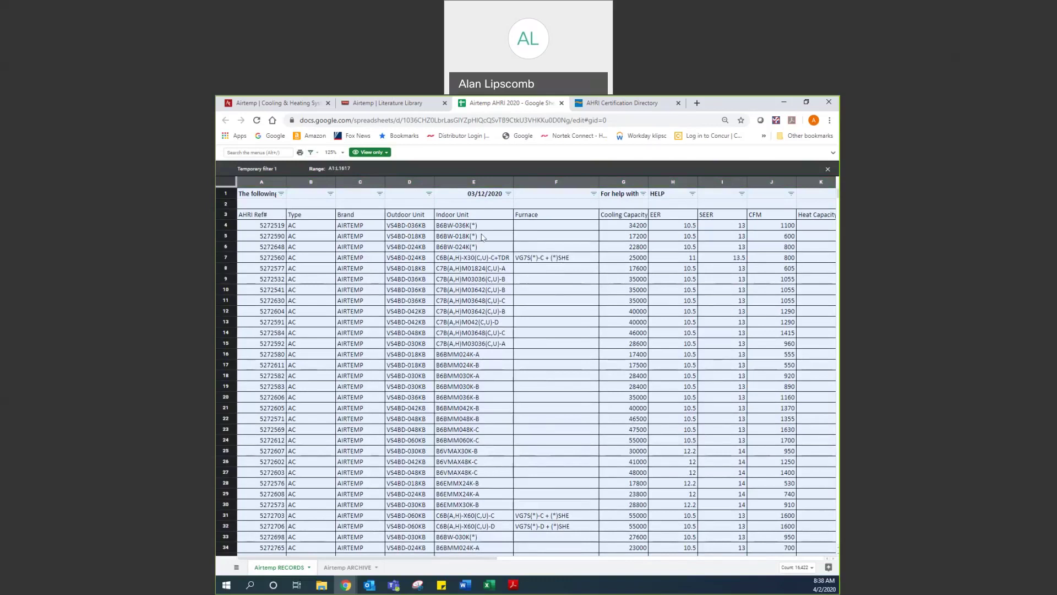
Filter the outdoor unit column to show only model VSH1BE4M1SP36K
{"action": "left_click", "coordinate": [429, 194]}
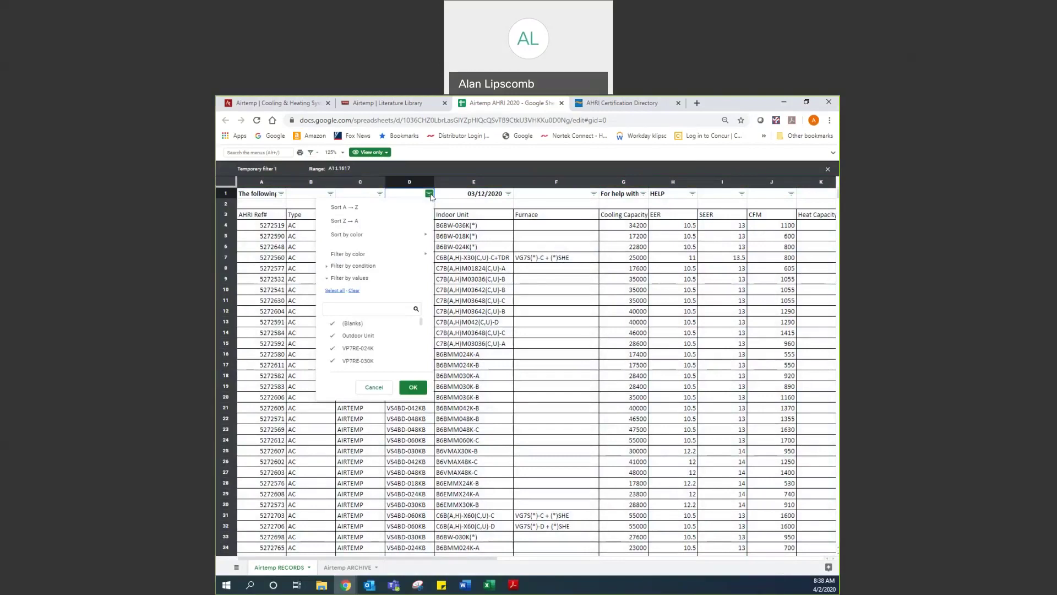
{"action": "left_click", "coordinate": [354, 297]}
{"action": "scroll", "coordinate": [379, 341], "scroll_direction": "down", "scroll_amount": 3}
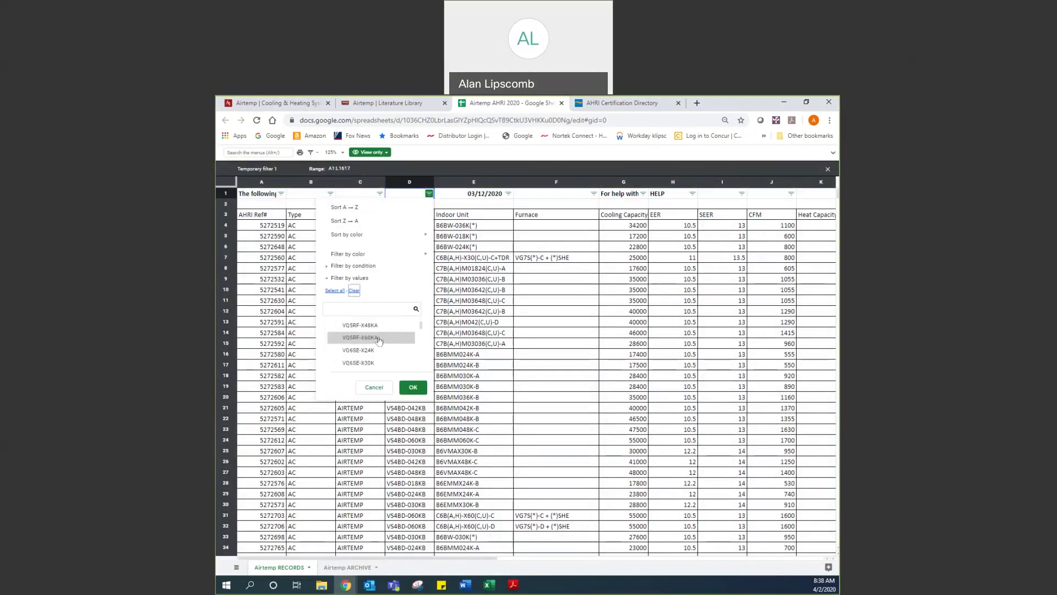
{"action": "scroll", "coordinate": [378, 341], "scroll_direction": "down", "scroll_amount": 5}
{"action": "scroll", "coordinate": [379, 342], "scroll_direction": "down", "scroll_amount": 5}
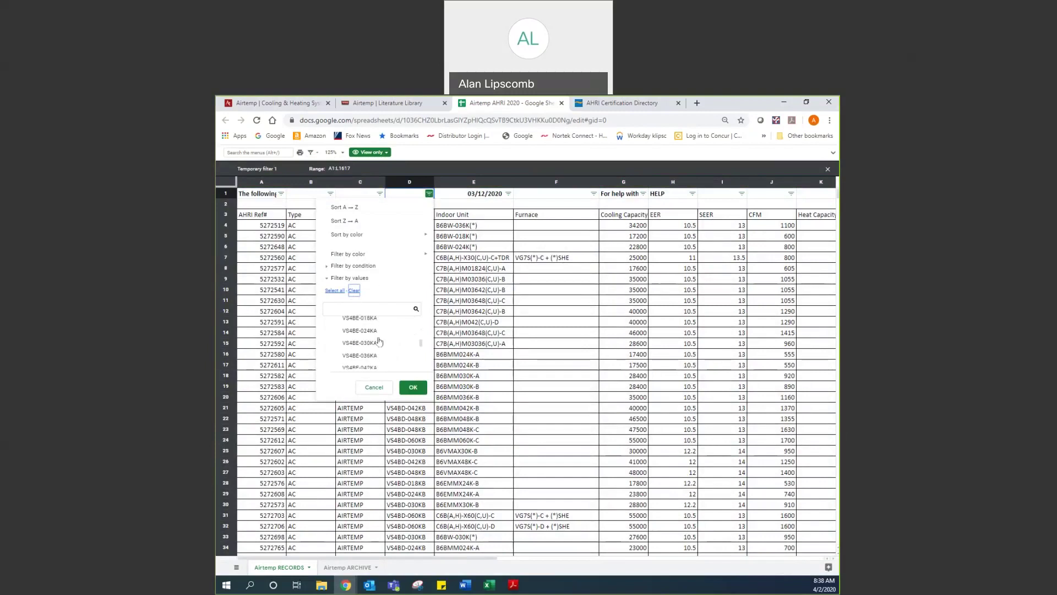
{"action": "scroll", "coordinate": [379, 341], "scroll_direction": "down", "scroll_amount": 5}
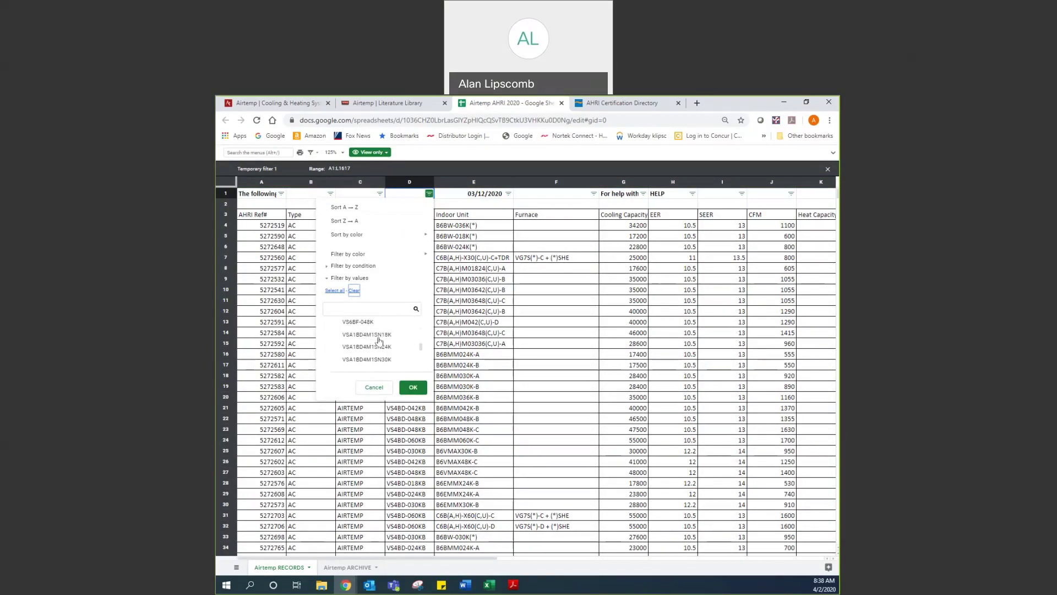
{"action": "scroll", "coordinate": [379, 341], "scroll_direction": "down", "scroll_amount": 5}
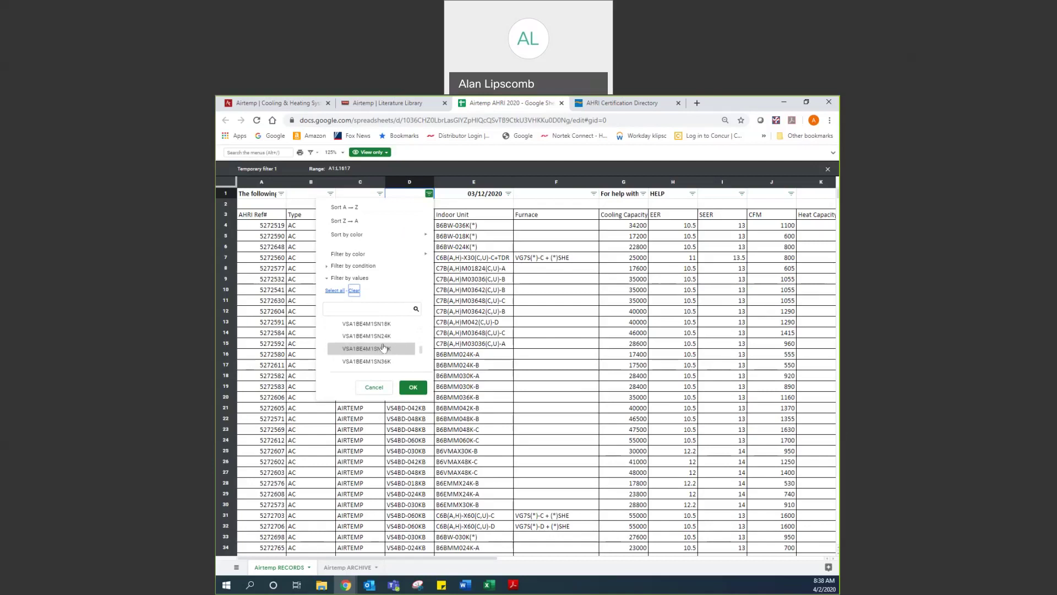
{"action": "scroll", "coordinate": [383, 349], "scroll_direction": "down", "scroll_amount": 5}
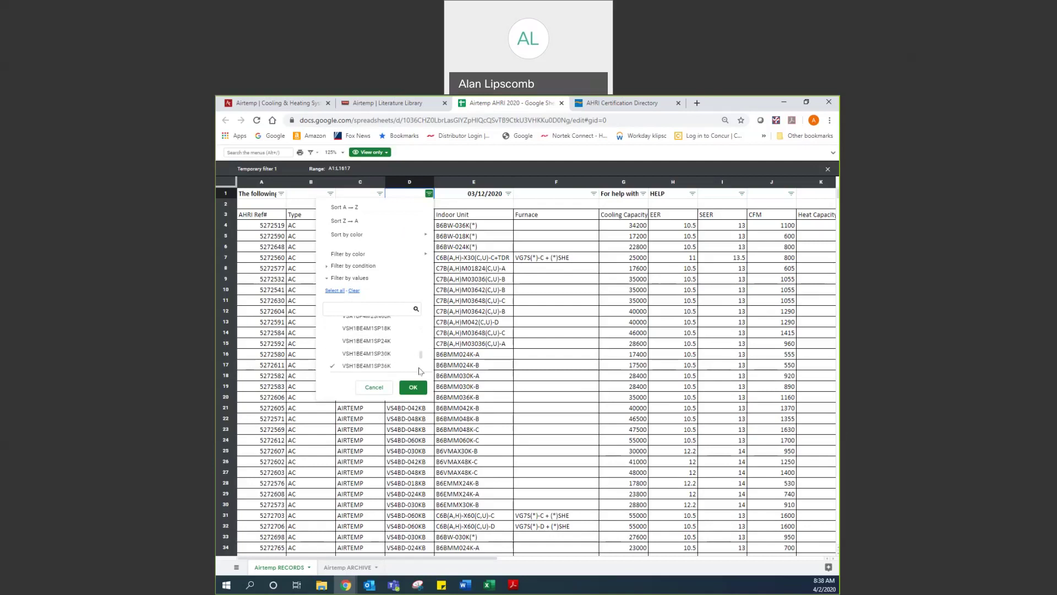
{"action": "left_click", "coordinate": [347, 366]}
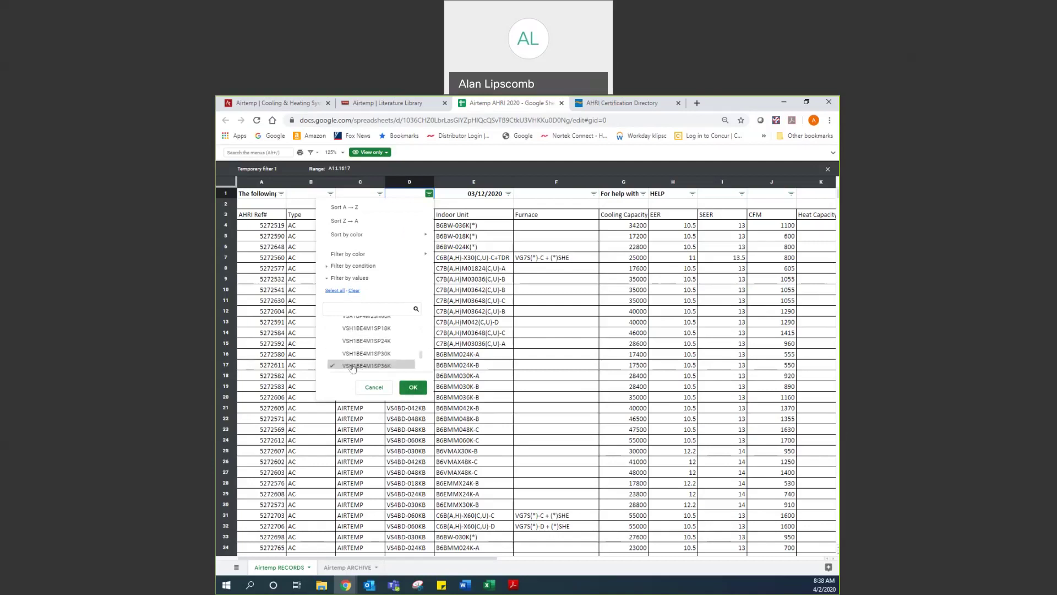
{"action": "left_click", "coordinate": [412, 387]}
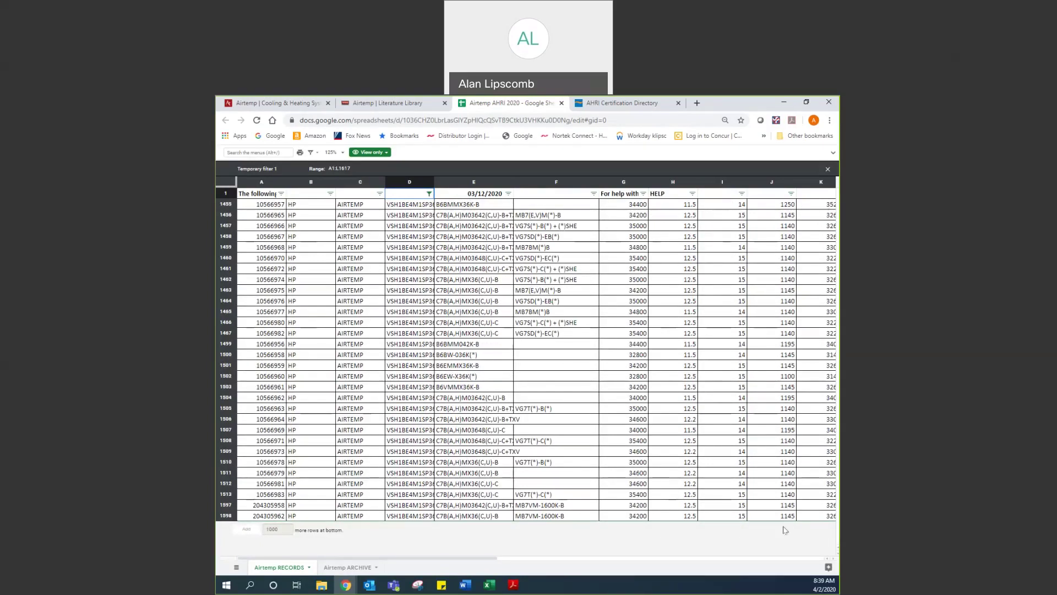
Review the ratings of the filtered matches across all columns out to HSPF and back to the reference numbers
{"action": "key", "text": "Right"}
{"action": "key", "text": "Right"}
{"action": "key", "text": "Right"}
{"action": "key", "text": "Right"}
{"action": "key", "text": "Right"}
{"action": "key", "text": "Right"}
{"action": "key", "text": "Right"}
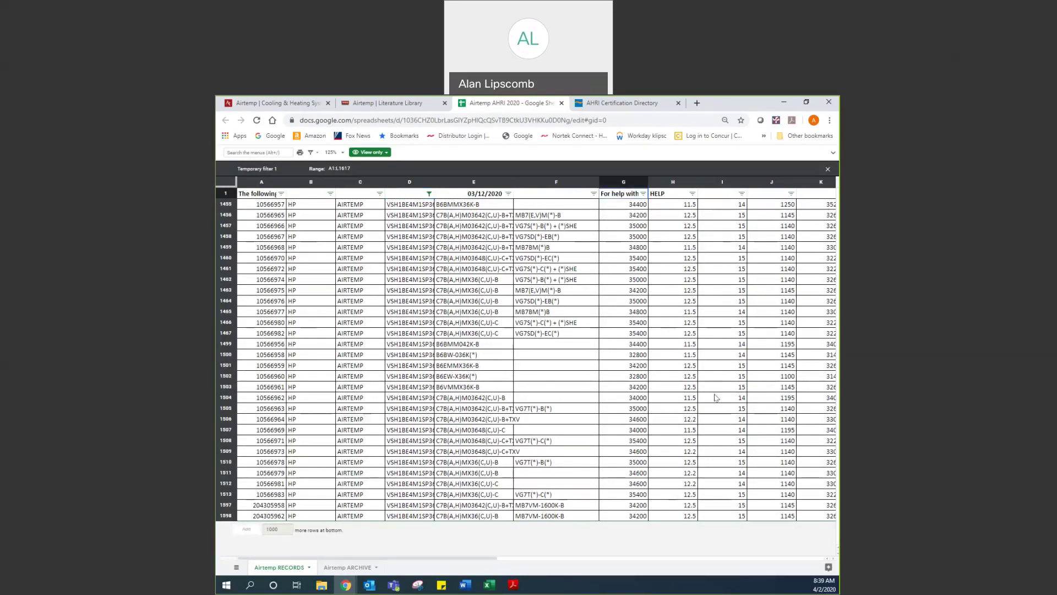
{"action": "key", "text": "Right"}
{"action": "key", "text": "Right"}
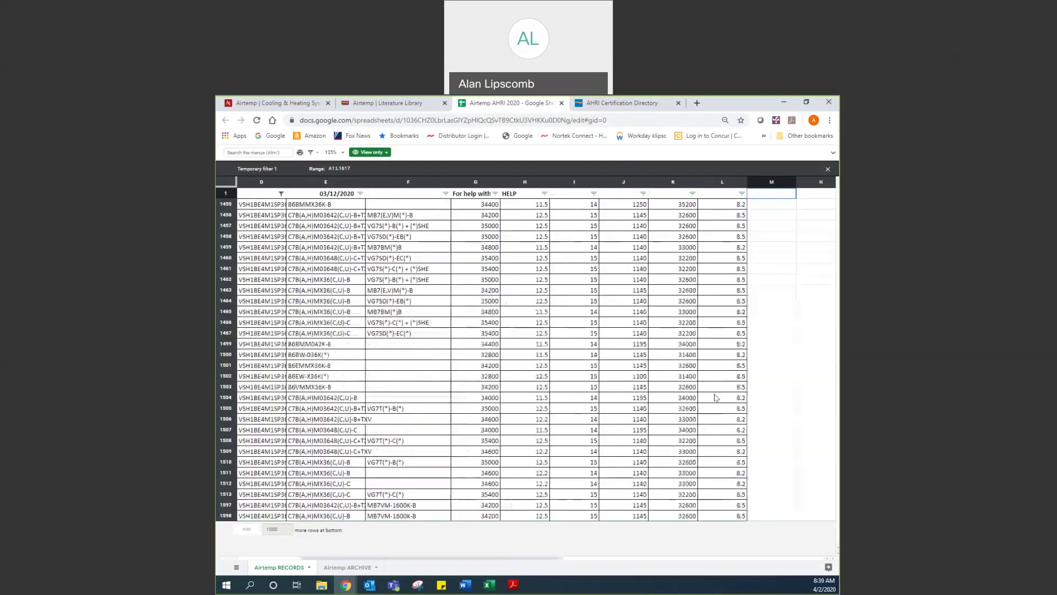
{"action": "key", "text": "Down"}
{"action": "key", "text": "Left"}
{"action": "key", "text": "Left"}
{"action": "key", "text": "Left"}
{"action": "key", "text": "Left"}
{"action": "key", "text": "Left"}
{"action": "key", "text": "Left"}
{"action": "key", "text": "Left"}
{"action": "key", "text": "Left"}
{"action": "key", "text": "Left"}
{"action": "key", "text": "Left"}
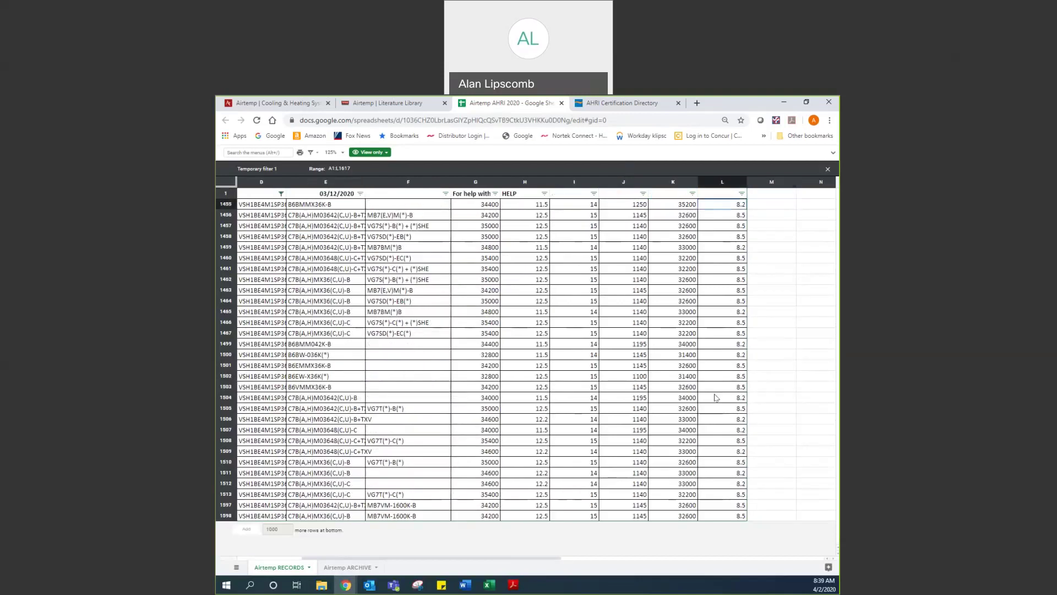
{"action": "key", "text": "Left"}
{"action": "key", "text": "Left"}
{"action": "key", "text": "Right"}
{"action": "key", "text": "Right"}
{"action": "key", "text": "Right"}
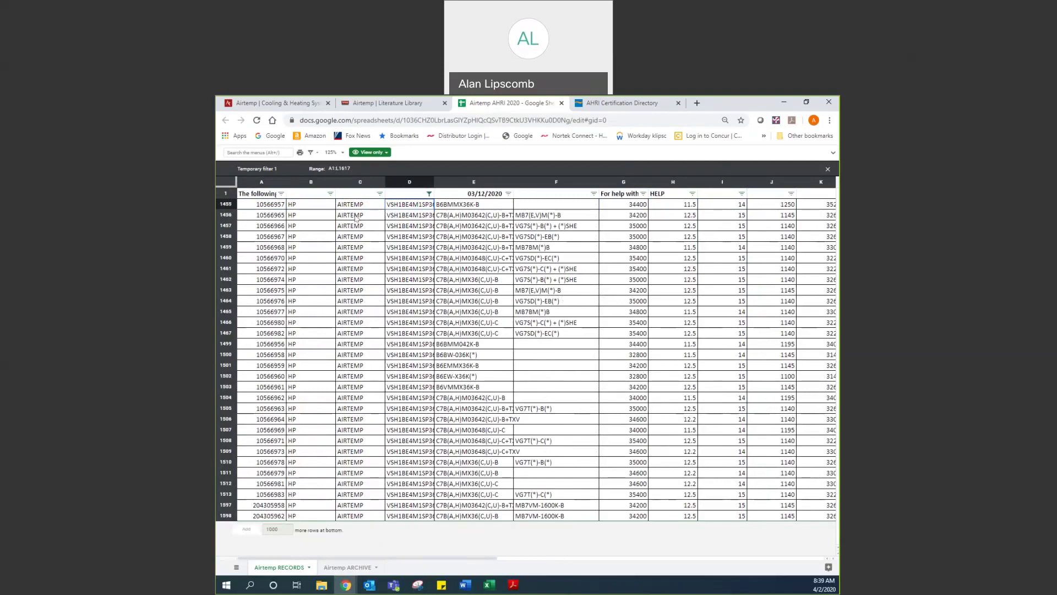
Copy the AHRI reference number 10566957 from the first filtered row
{"action": "left_click", "coordinate": [282, 216]}
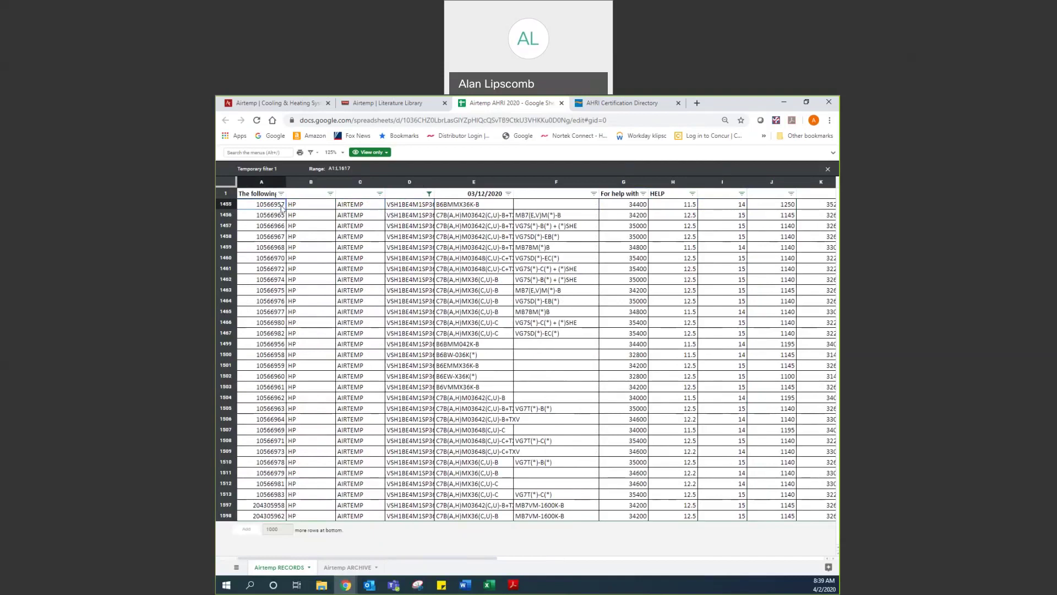
{"action": "right_click", "coordinate": [269, 208]}
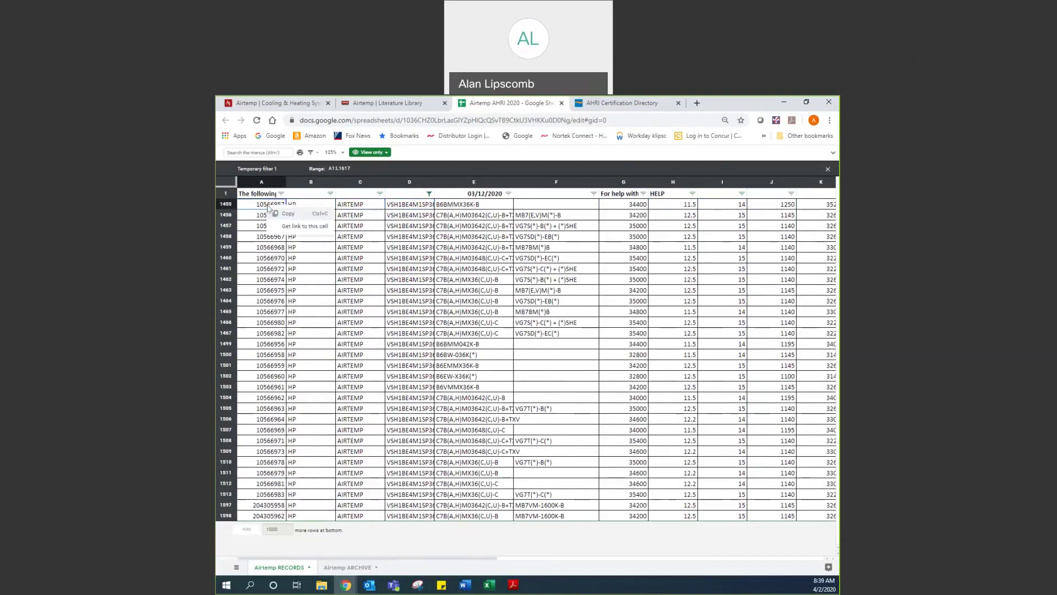
{"action": "left_click", "coordinate": [284, 214]}
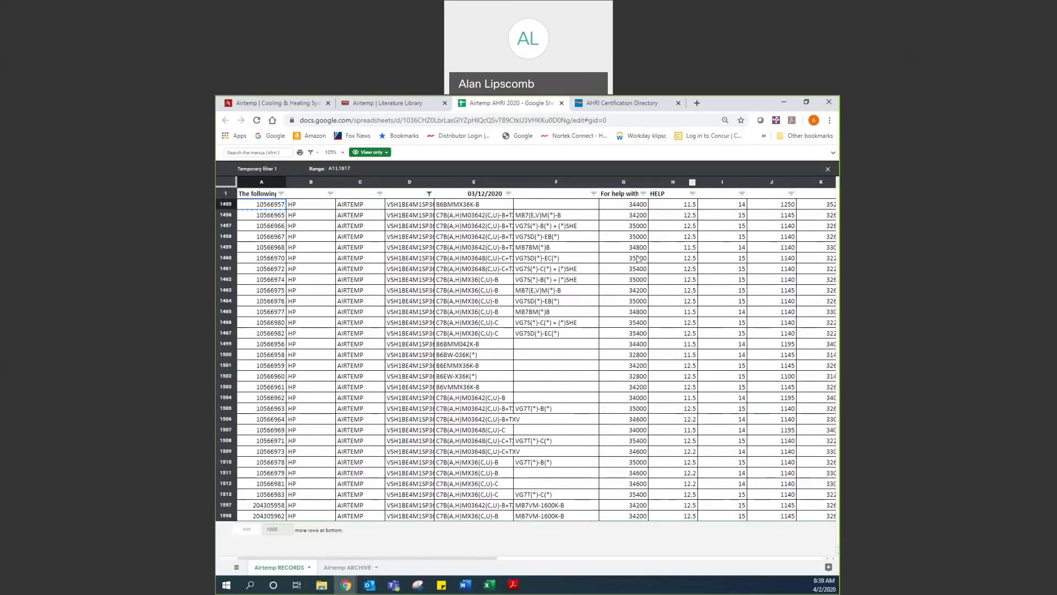
Switch to the AHRI Certification Directory and search for the copied reference number 10566957
{"action": "left_click", "coordinate": [635, 110]}
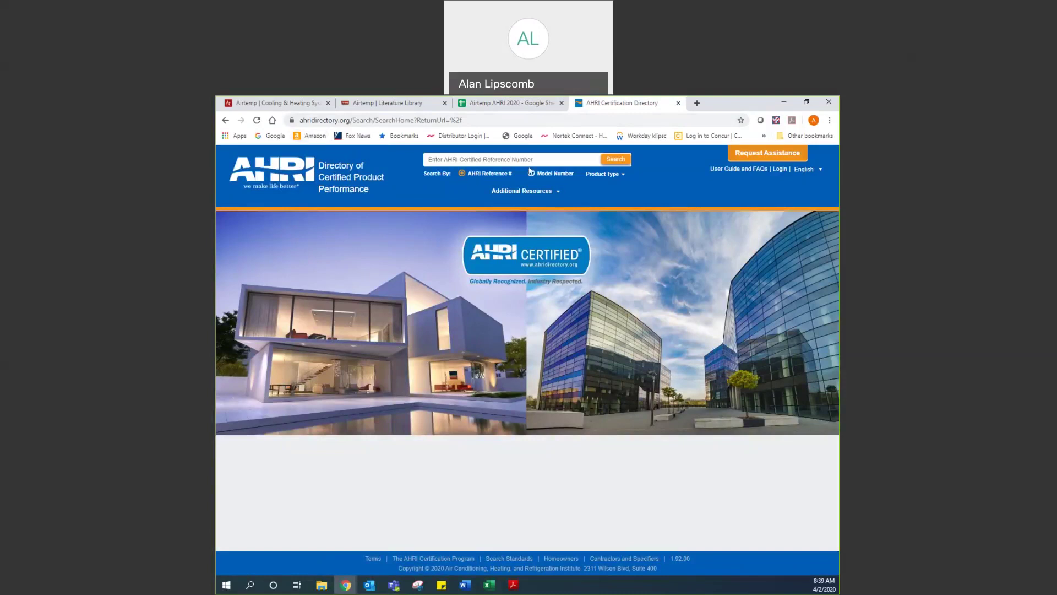
{"action": "left_click", "coordinate": [460, 158]}
{"action": "right_click", "coordinate": [460, 158]}
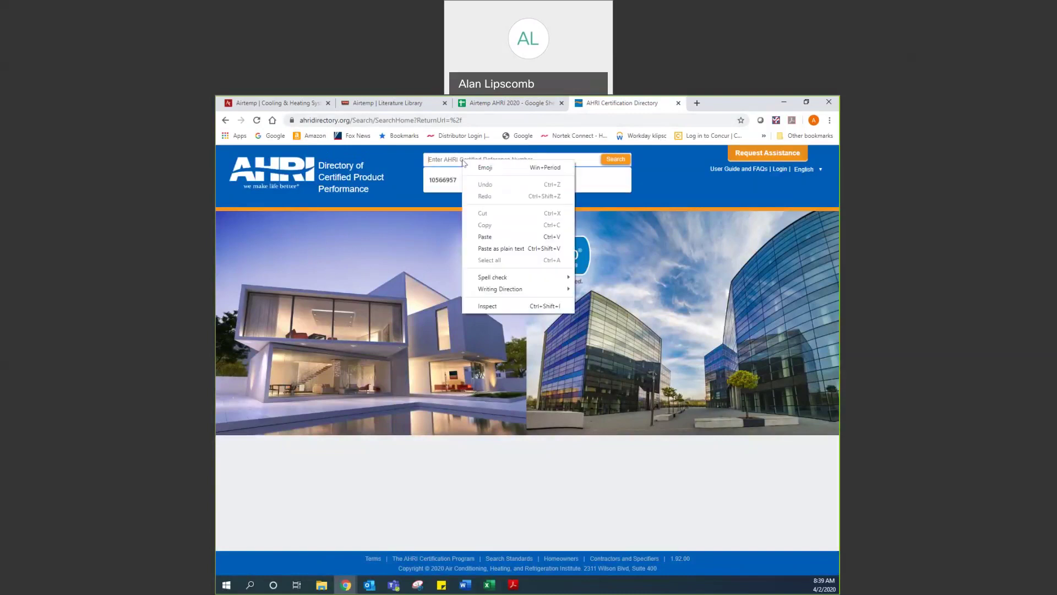
{"action": "left_click", "coordinate": [485, 234]}
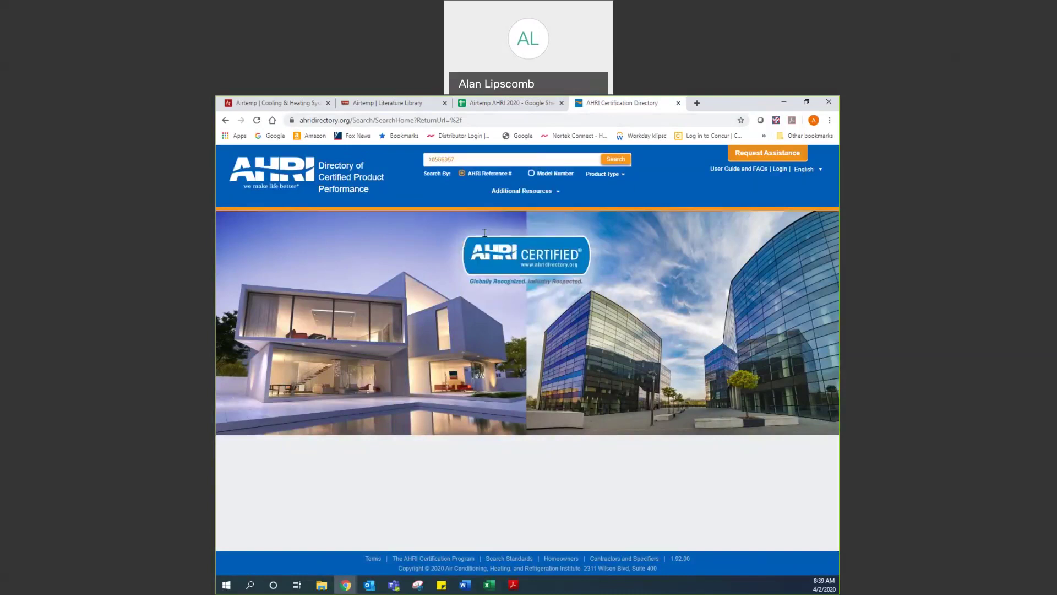
{"action": "left_click", "coordinate": [615, 161]}
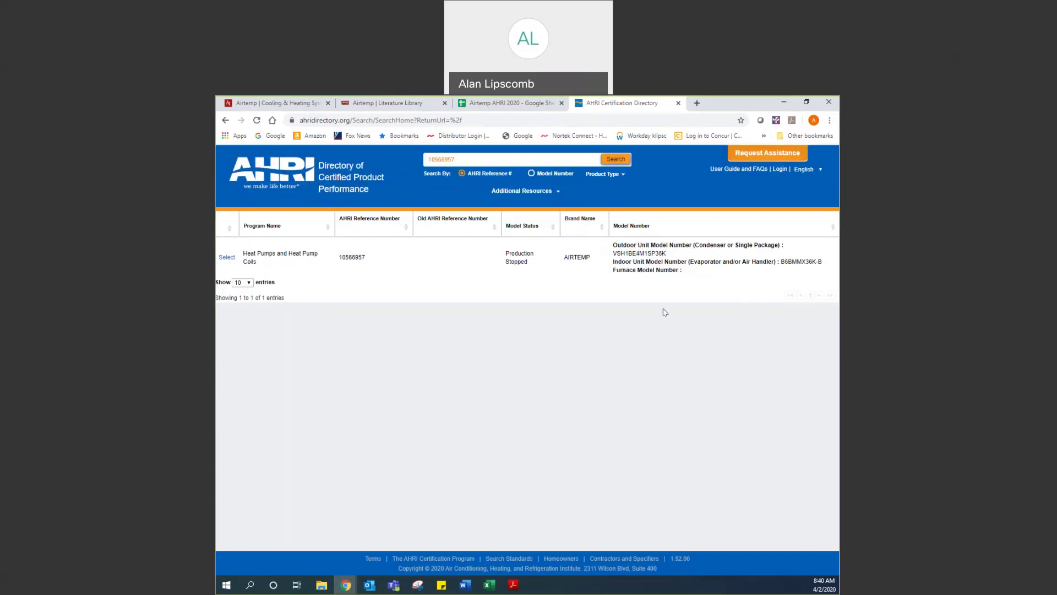
Select the matching heat pump result, open its Certificate of Product Ratings and maximize the certificate window
{"action": "left_click", "coordinate": [229, 258]}
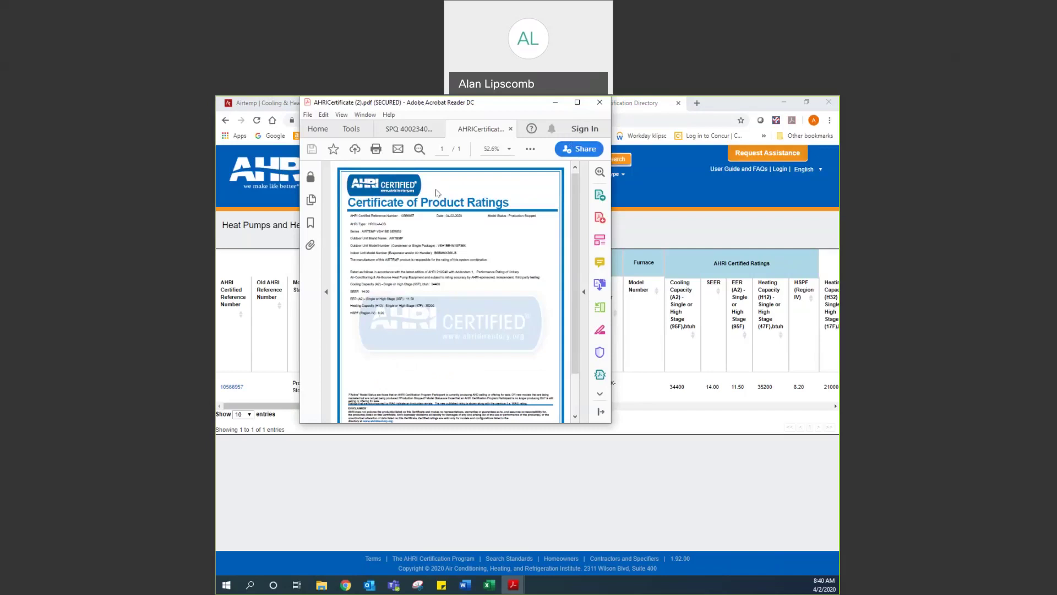
{"action": "left_click_drag", "start_coordinate": [582, 104], "coordinate": [599, 193]}
{"action": "left_click", "coordinate": [594, 190]}
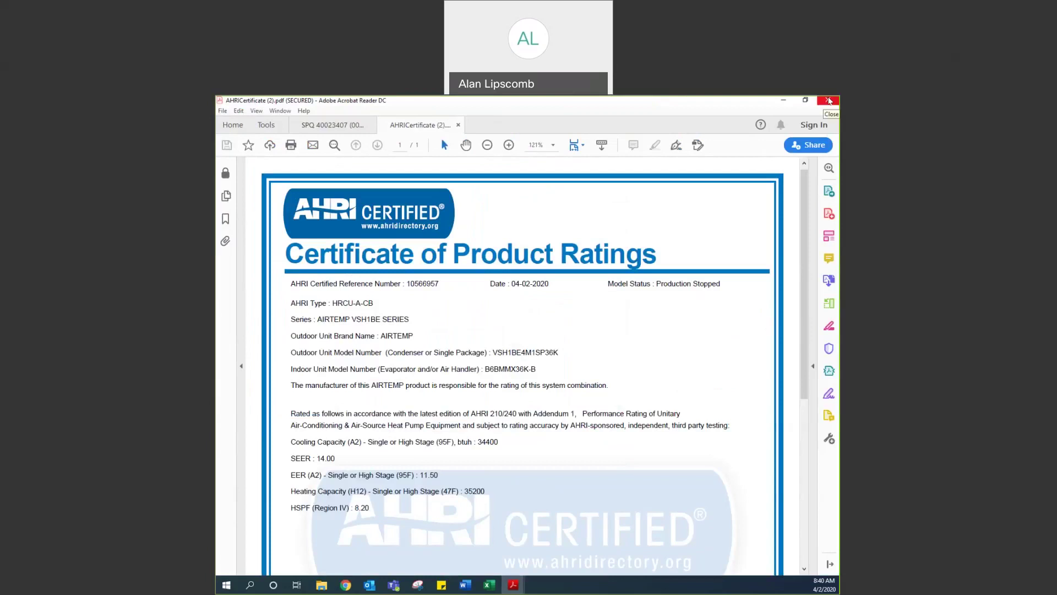
Close the certificate viewer with all its open documents and return to the Airtemp AHRI 2020 spreadsheet
{"action": "left_click", "coordinate": [829, 101]}
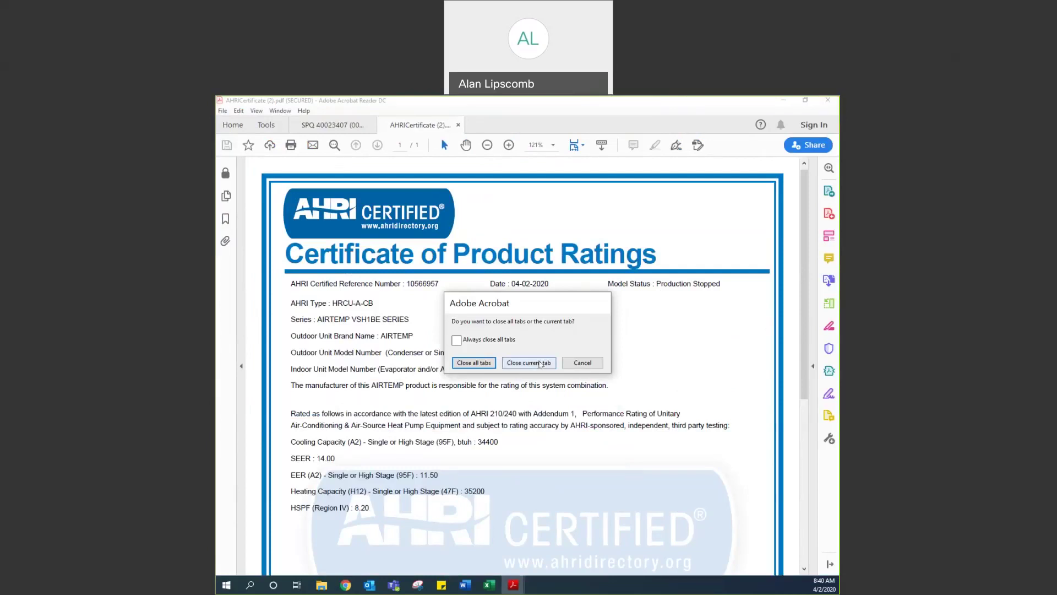
{"action": "left_click", "coordinate": [471, 364]}
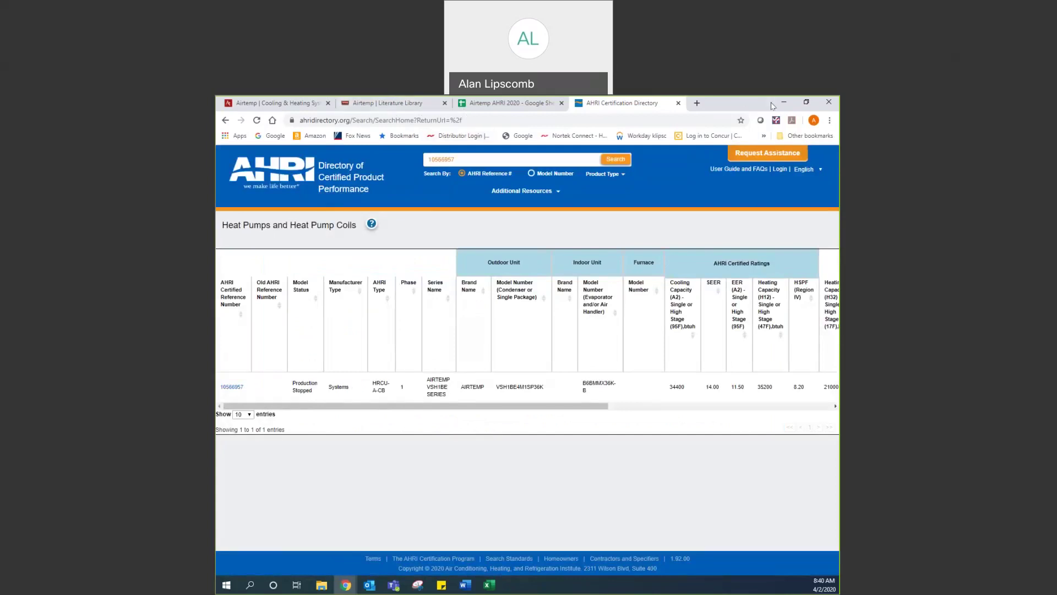
{"action": "left_click", "coordinate": [460, 105]}
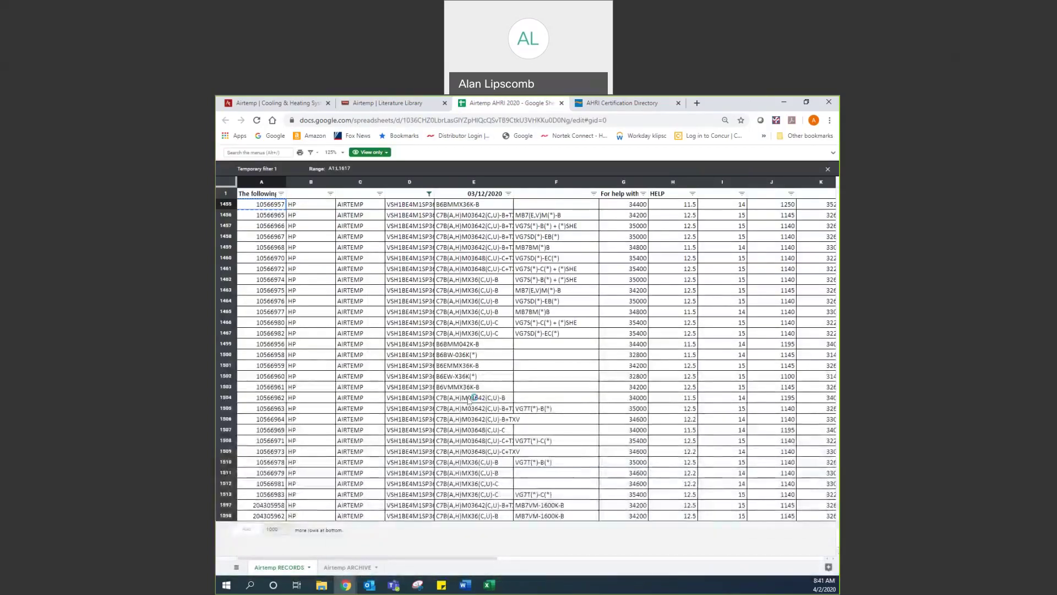